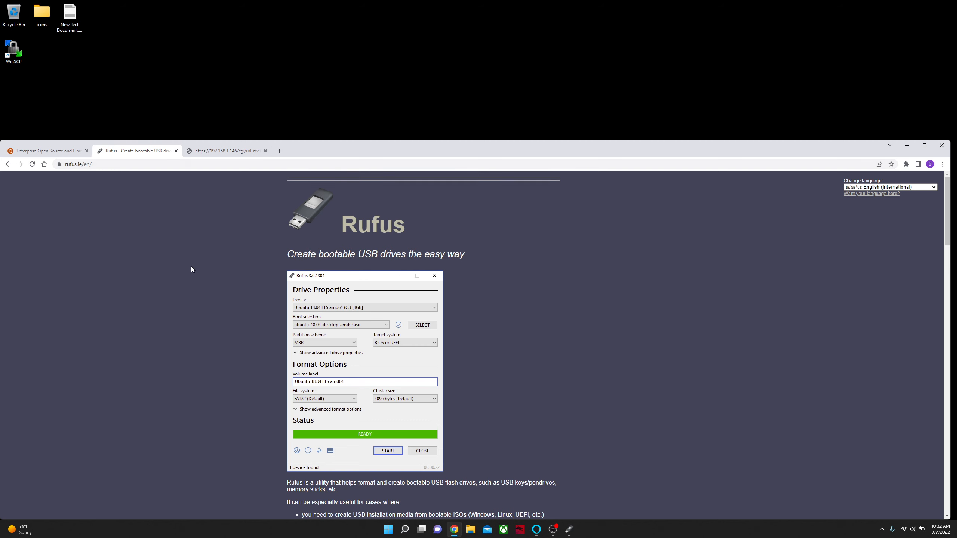
Review the Rufus download section and the Ubuntu website's download options, and close the browser.
{"action": "scroll", "coordinate": [182, 263], "scroll_direction": "down", "scroll_amount": 6}
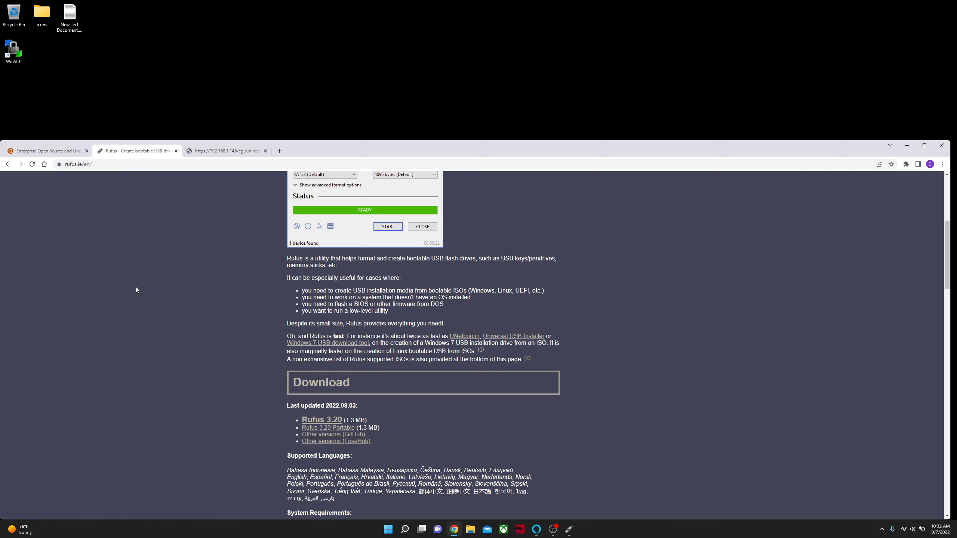
{"action": "left_click", "coordinate": [47, 150]}
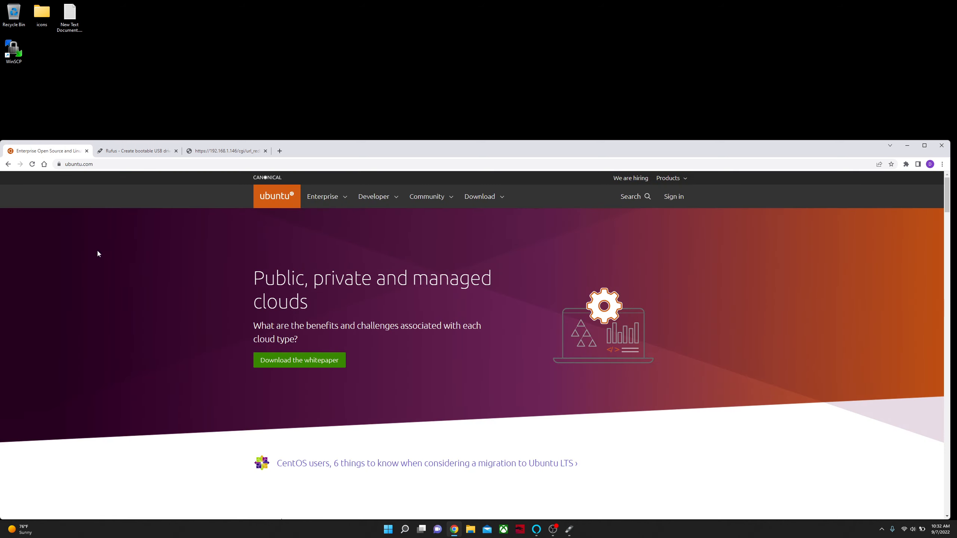
{"action": "scroll", "coordinate": [98, 251], "scroll_direction": "down", "scroll_amount": 4}
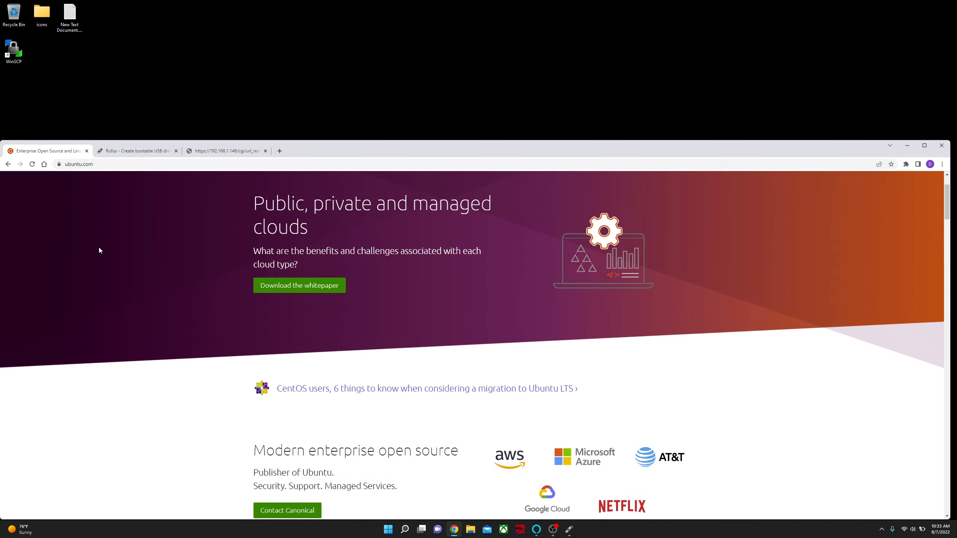
{"action": "scroll", "coordinate": [118, 252], "scroll_direction": "up", "scroll_amount": 4}
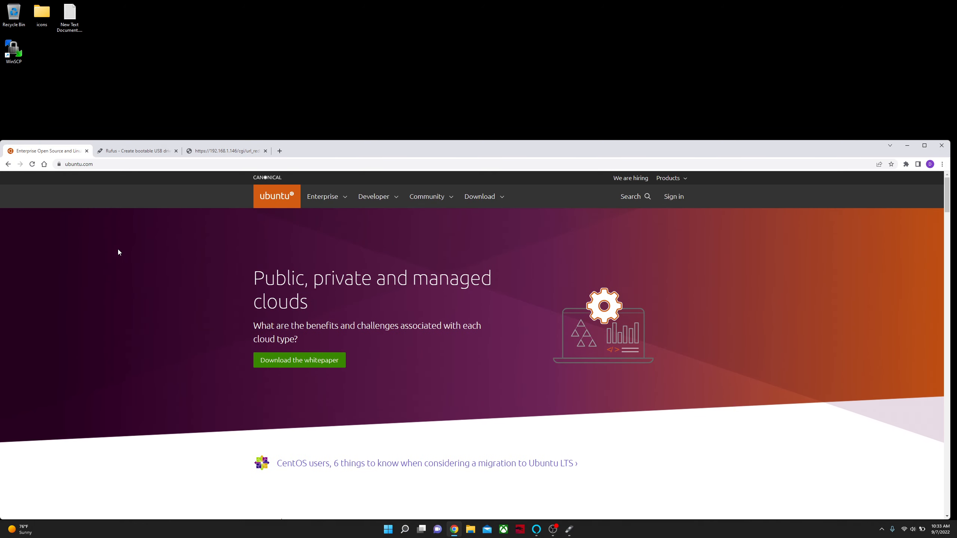
{"action": "left_click", "coordinate": [490, 196]}
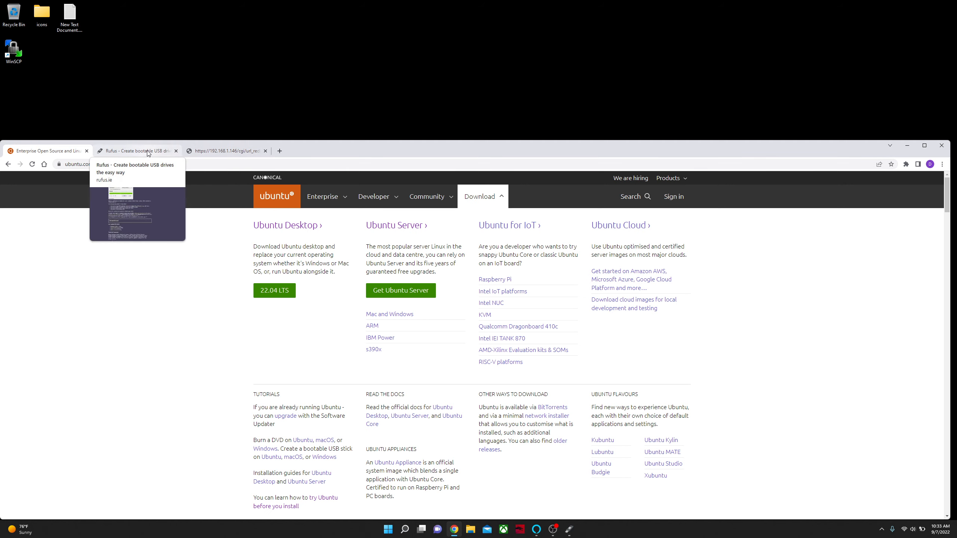
{"action": "left_click", "coordinate": [942, 147]}
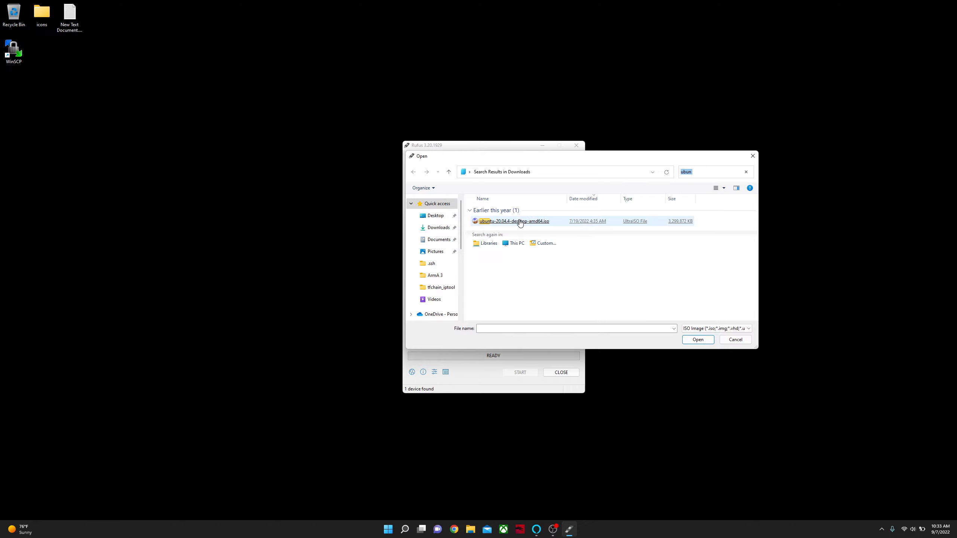
In Rufus, load ubuntu-20.04.4-desktop-amd64.iso and write it to the 32 GB USB drive in ISO Image mode, accepting the data erasure.
{"action": "double_click", "coordinate": [520, 223]}
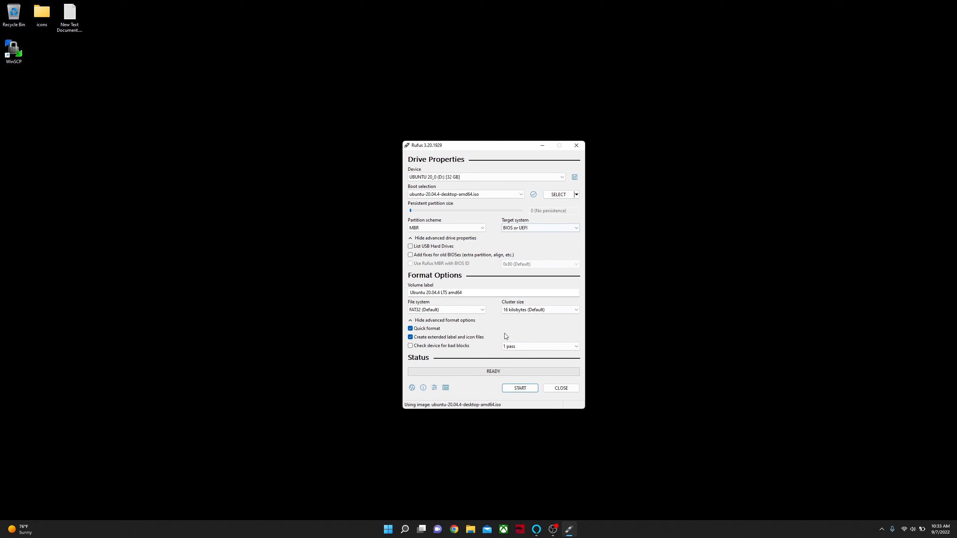
{"action": "left_click", "coordinate": [520, 388]}
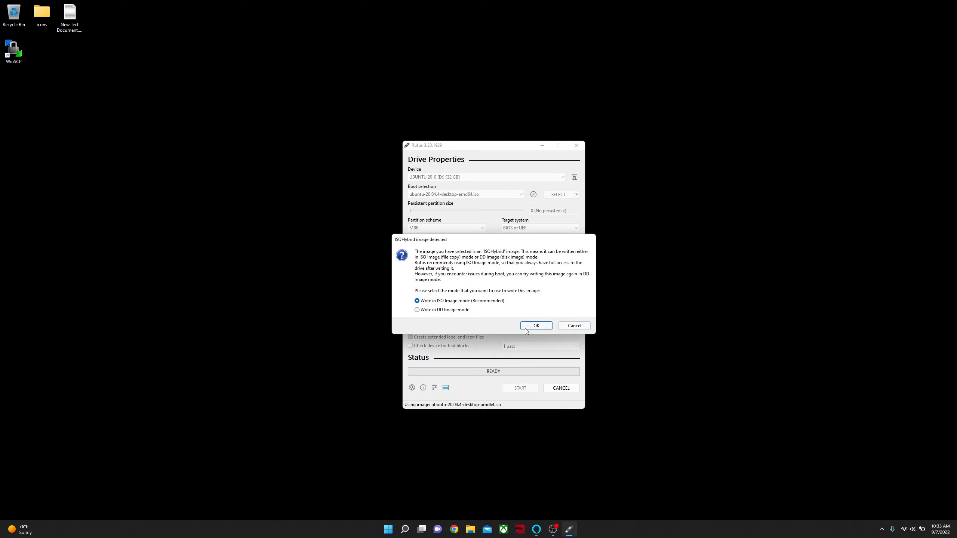
{"action": "left_click", "coordinate": [526, 329]}
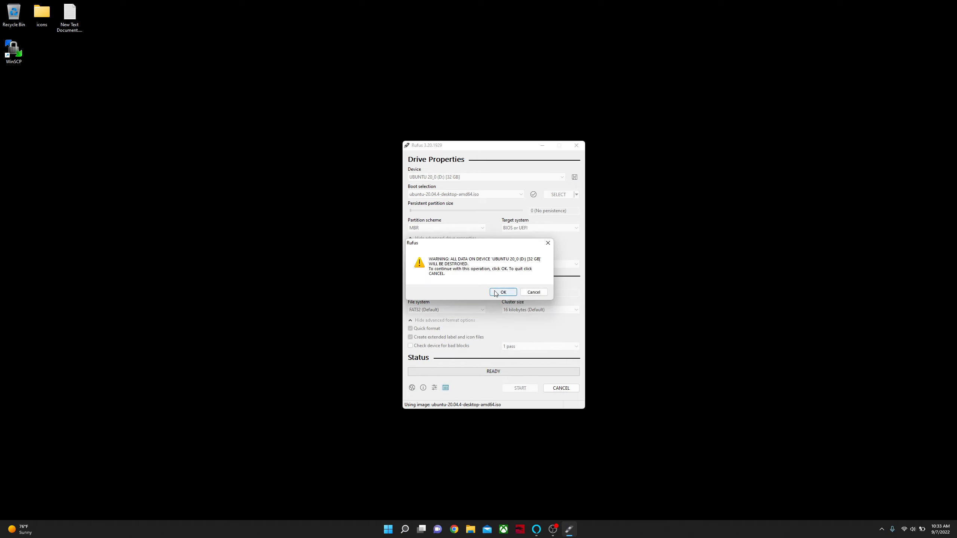
{"action": "left_click", "coordinate": [495, 293]}
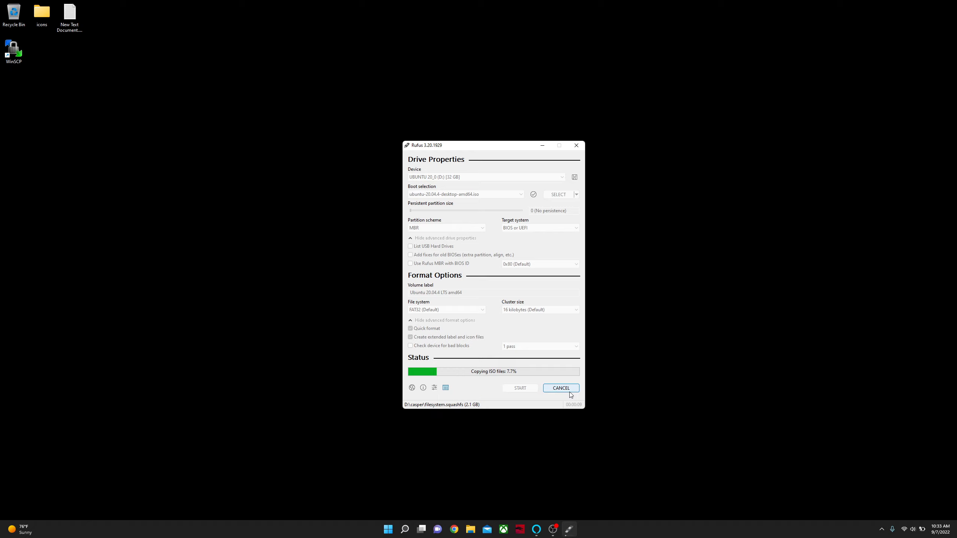
Open Chrome maximized, go to 192.168.1.146 and log in to the Supermicro management page with the saved credentials.
{"action": "left_click", "coordinate": [454, 529]}
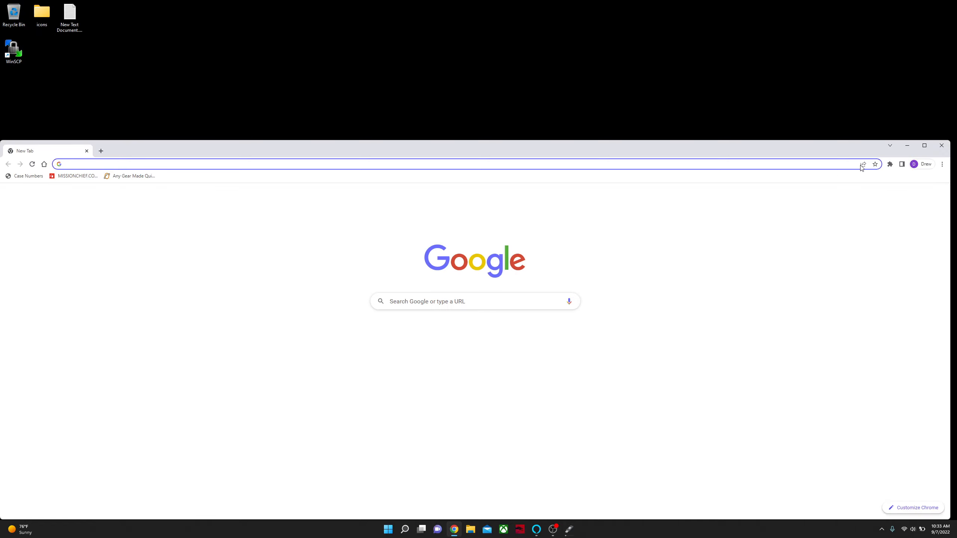
{"action": "left_click", "coordinate": [924, 146]}
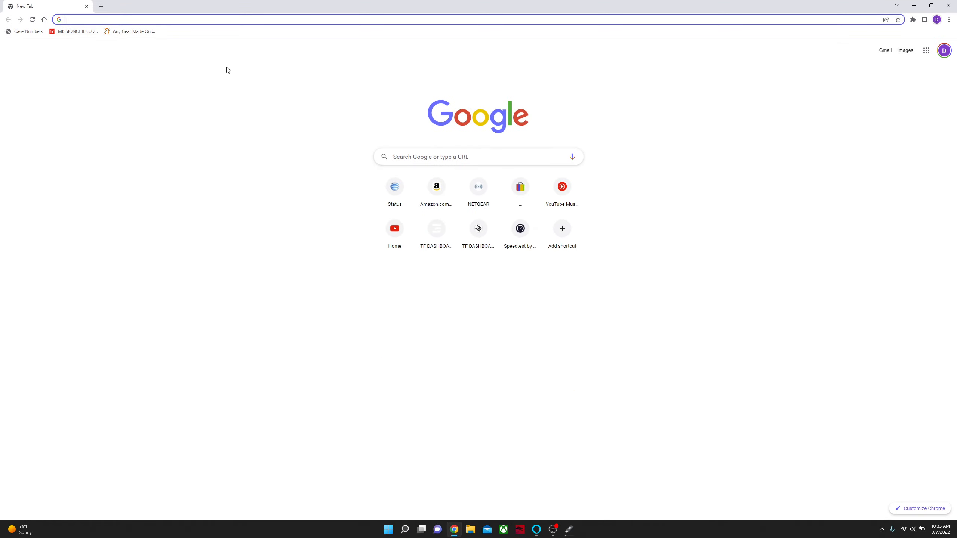
{"action": "type", "text": "192.168.1"}
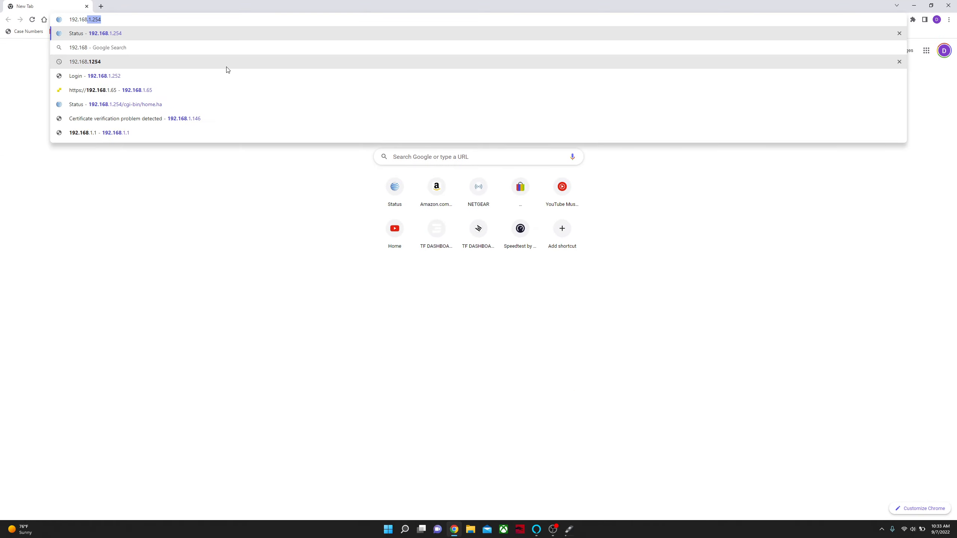
{"action": "type", "text": ".146"}
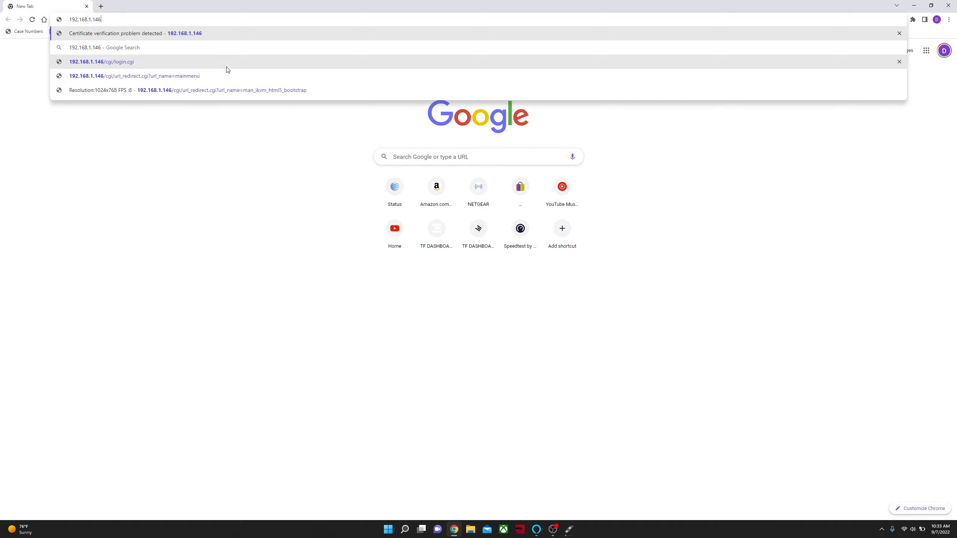
{"action": "key", "text": "Return"}
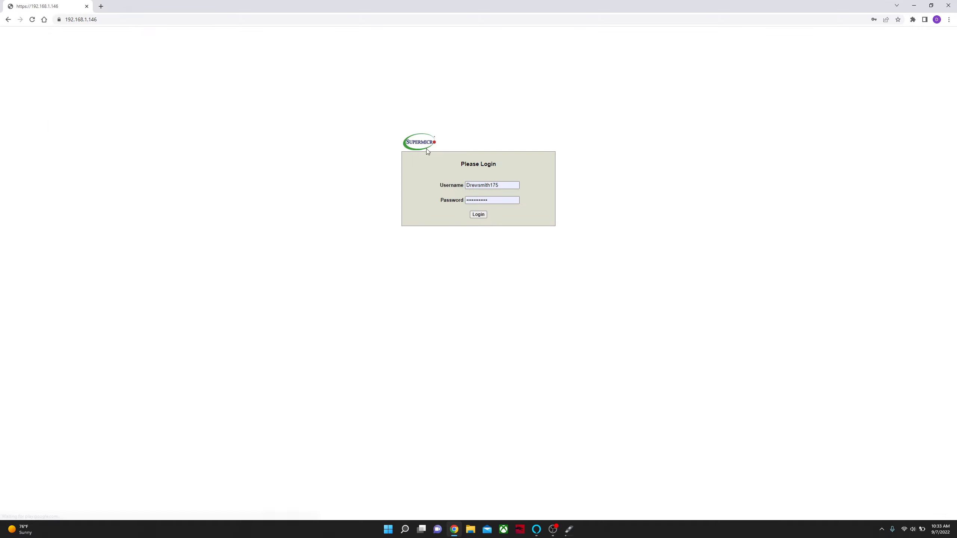
{"action": "left_click", "coordinate": [479, 215]}
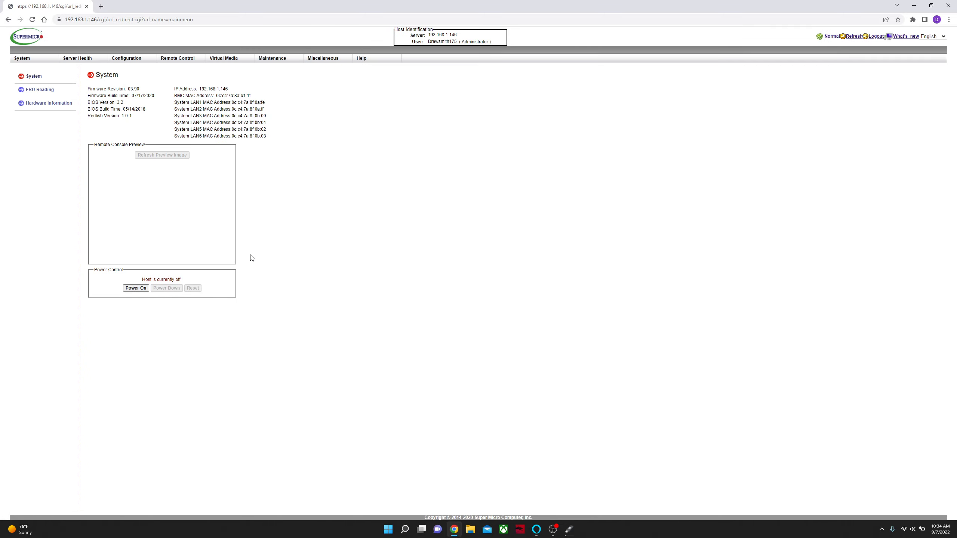
Launch the server's iKVM/HTML5 remote console.
{"action": "left_click", "coordinate": [167, 60]}
{"action": "mouse_move", "coordinate": [179, 61]}
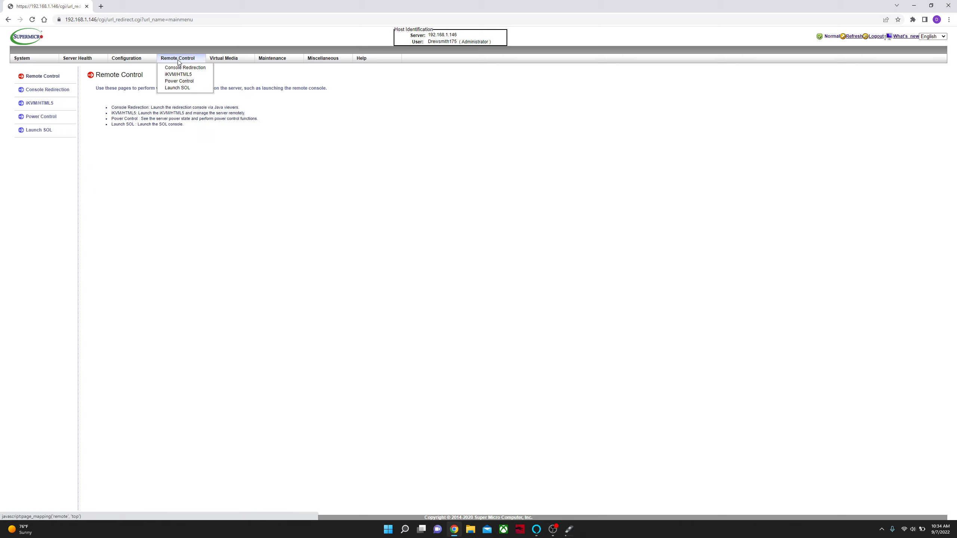
{"action": "left_click", "coordinate": [190, 75]}
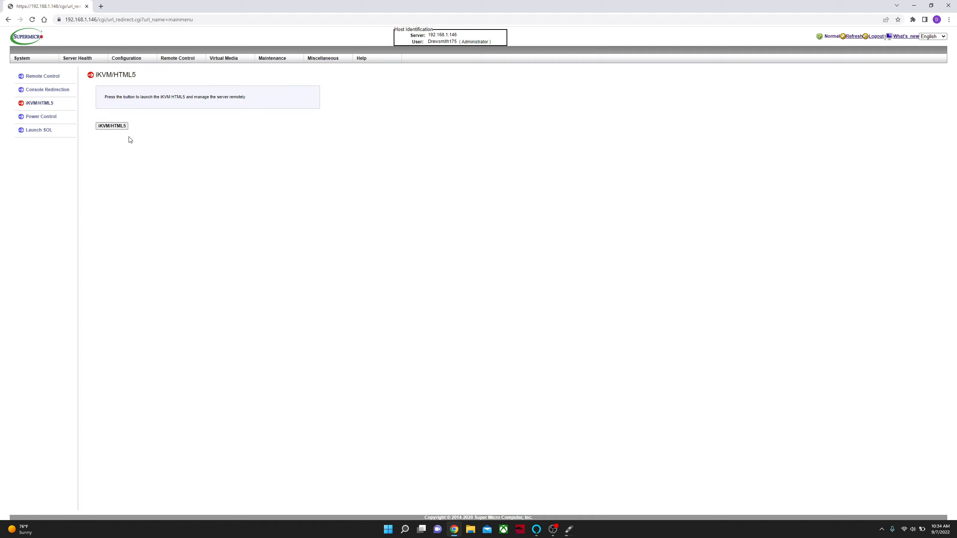
{"action": "left_click", "coordinate": [119, 128]}
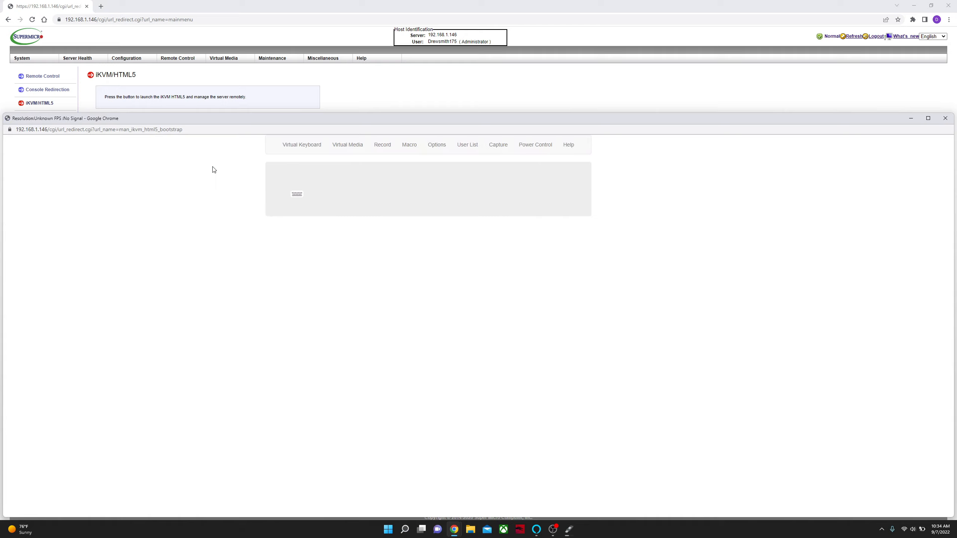
Power on the server from the remote console and dismiss the iKVM message.
{"action": "left_click", "coordinate": [536, 146]}
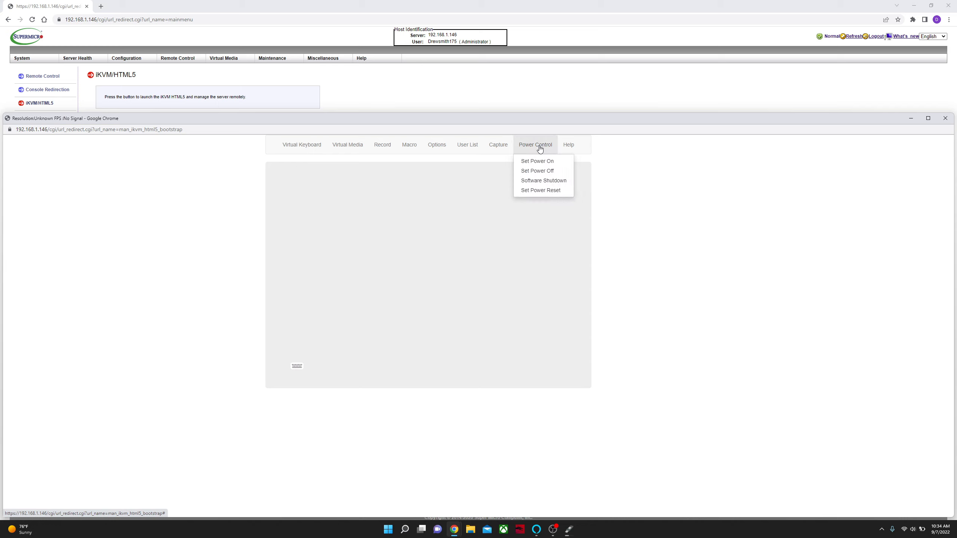
{"action": "left_click", "coordinate": [544, 163]}
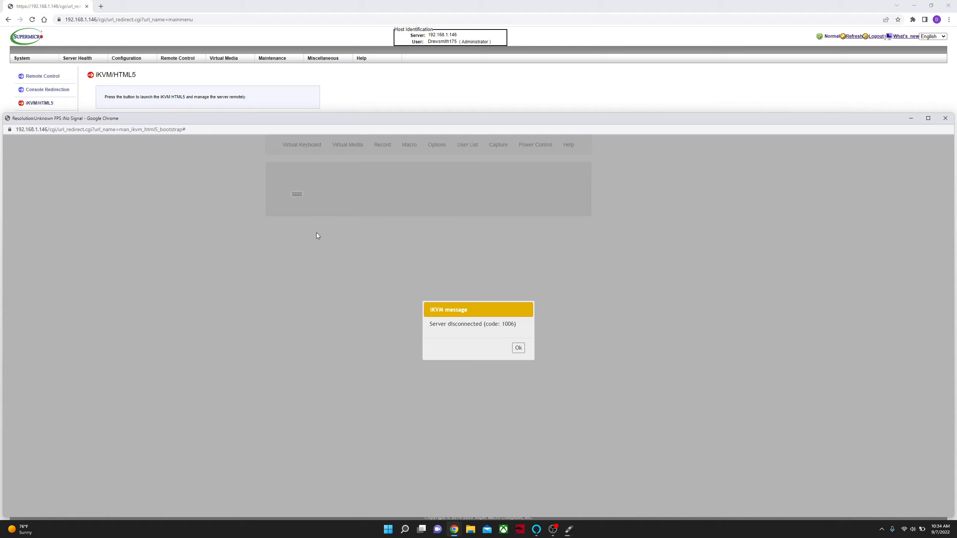
{"action": "left_click", "coordinate": [518, 348]}
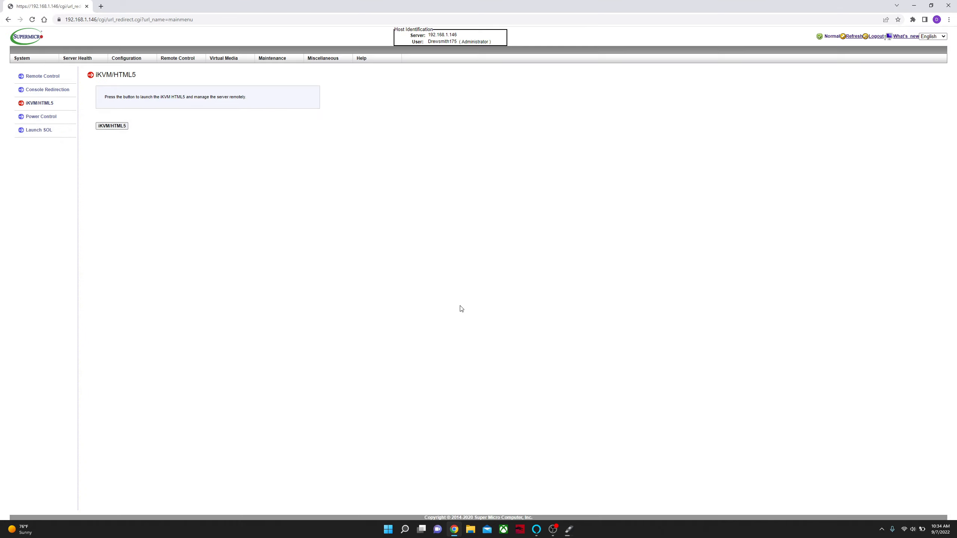
Relaunch the iKVM/HTML5 console, reopening it during the Ubuntu boot, and start the Try Ubuntu live session.
{"action": "left_click", "coordinate": [104, 128]}
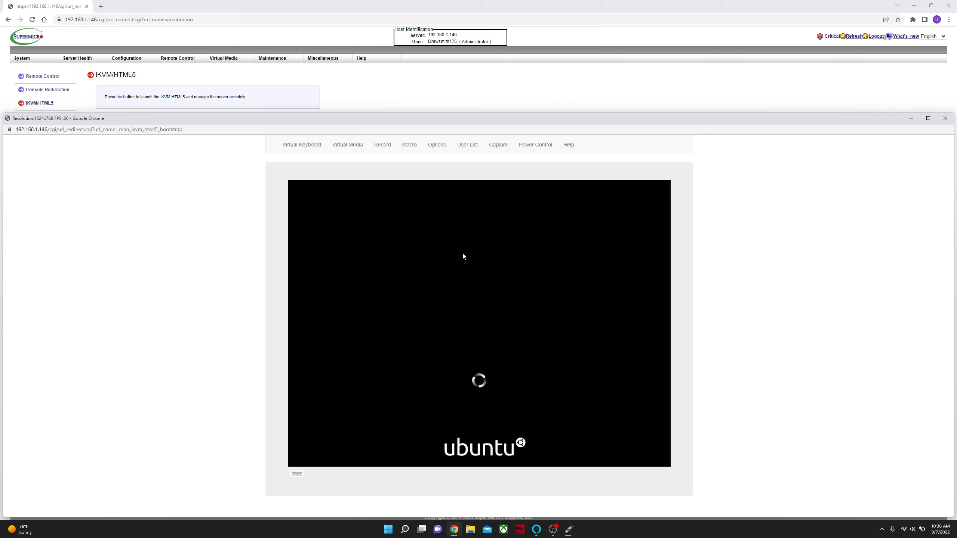
{"action": "left_click", "coordinate": [946, 119]}
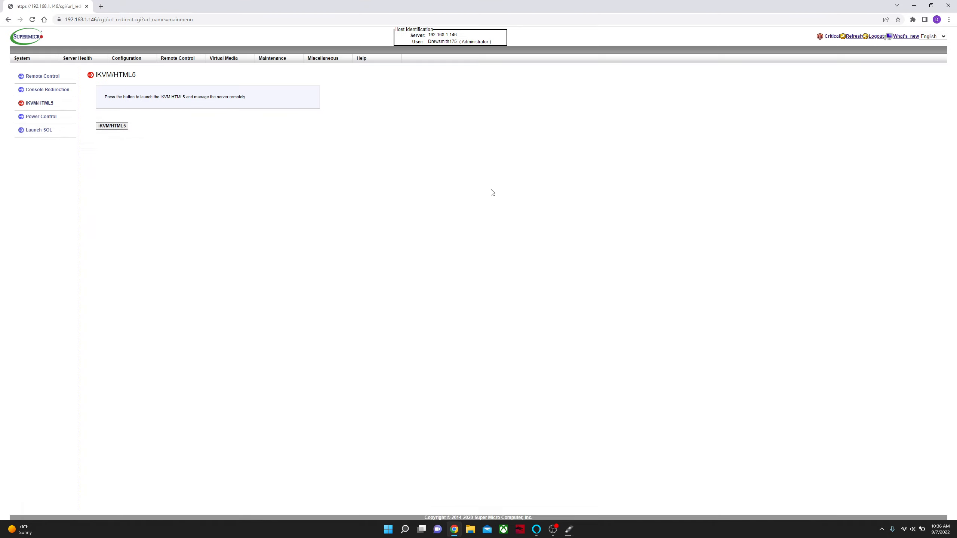
{"action": "left_click", "coordinate": [124, 128]}
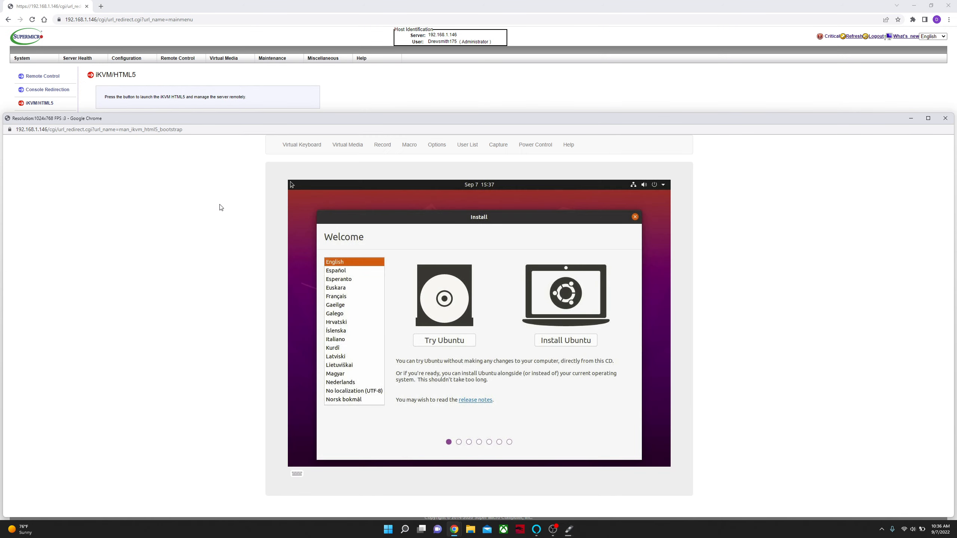
{"action": "left_click", "coordinate": [439, 342]}
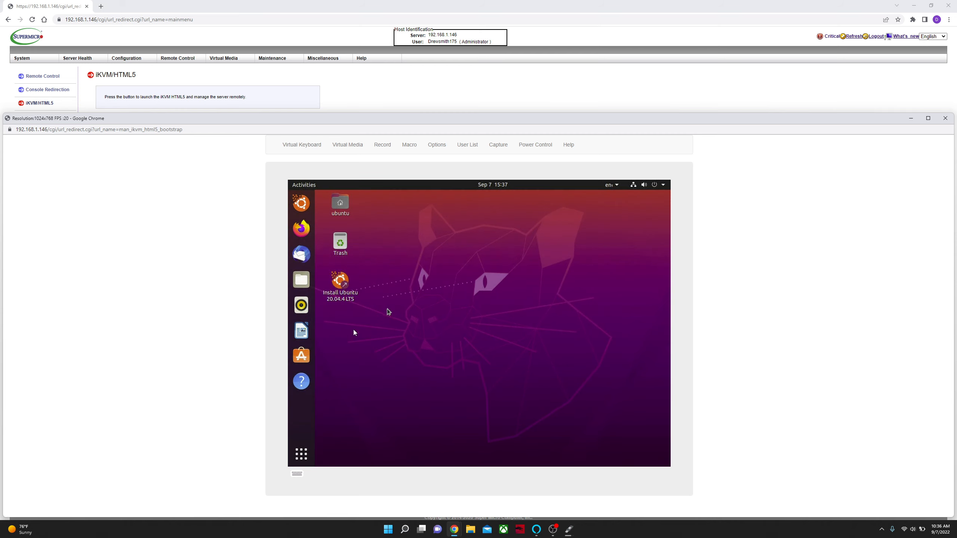
Search the Ubuntu applications for "drives" and open the Disks utility.
{"action": "left_click", "coordinate": [303, 456]}
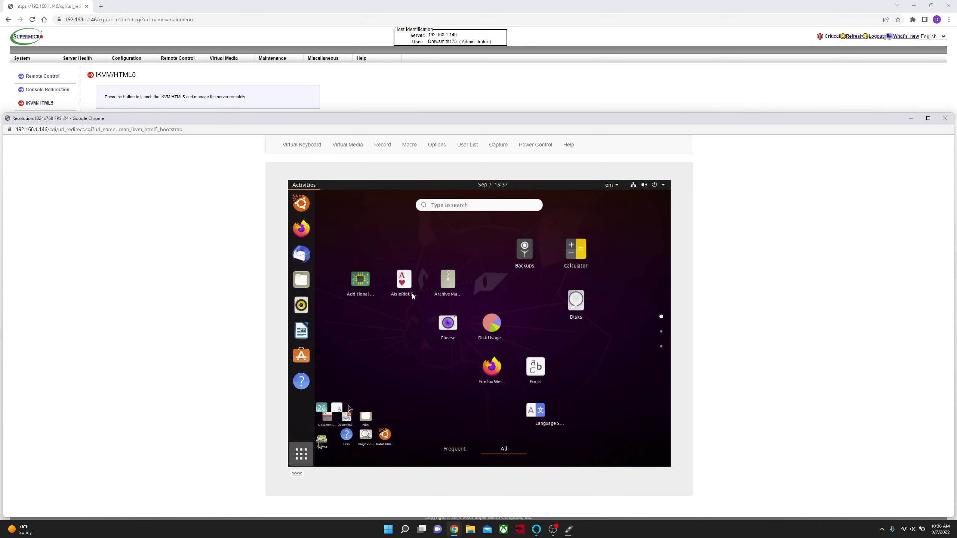
{"action": "left_click", "coordinate": [450, 208]}
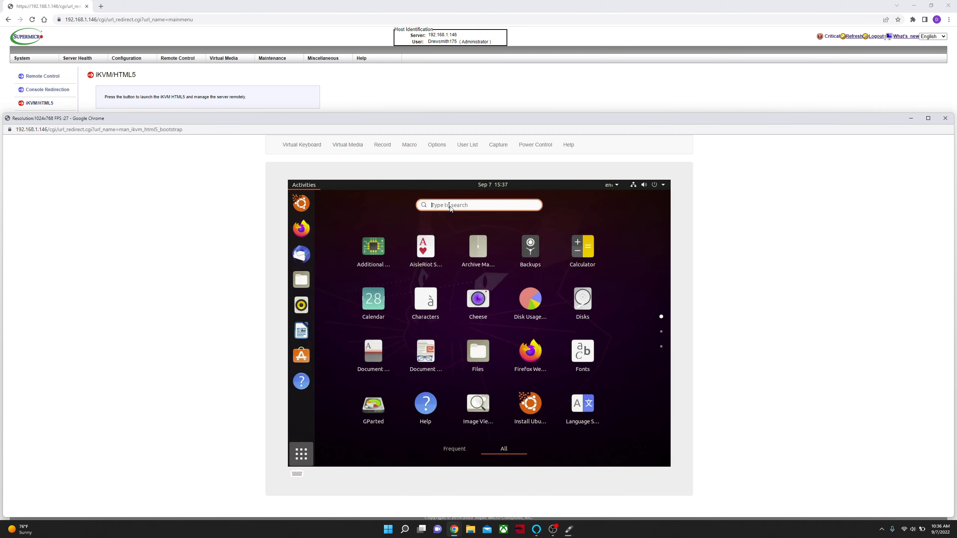
{"action": "type", "text": "drives"}
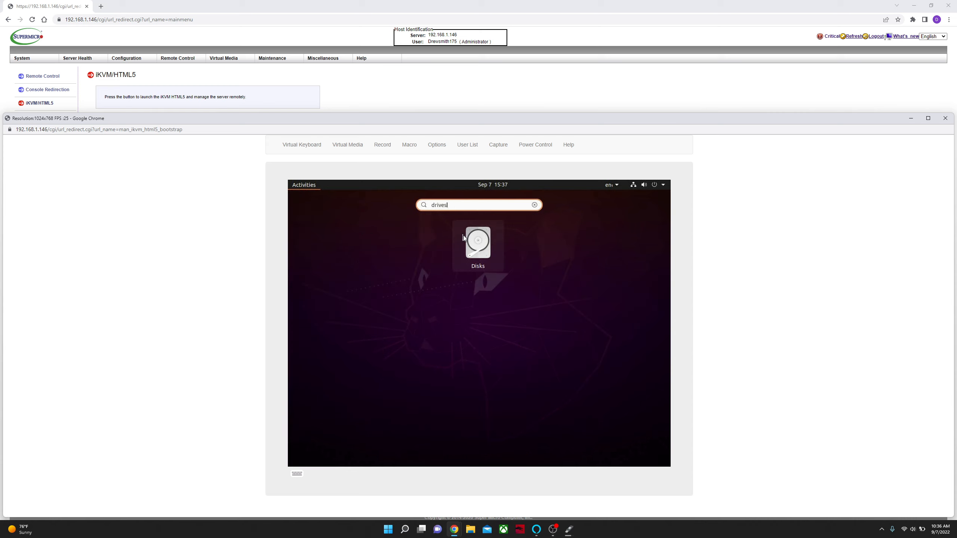
{"action": "left_click", "coordinate": [466, 244]}
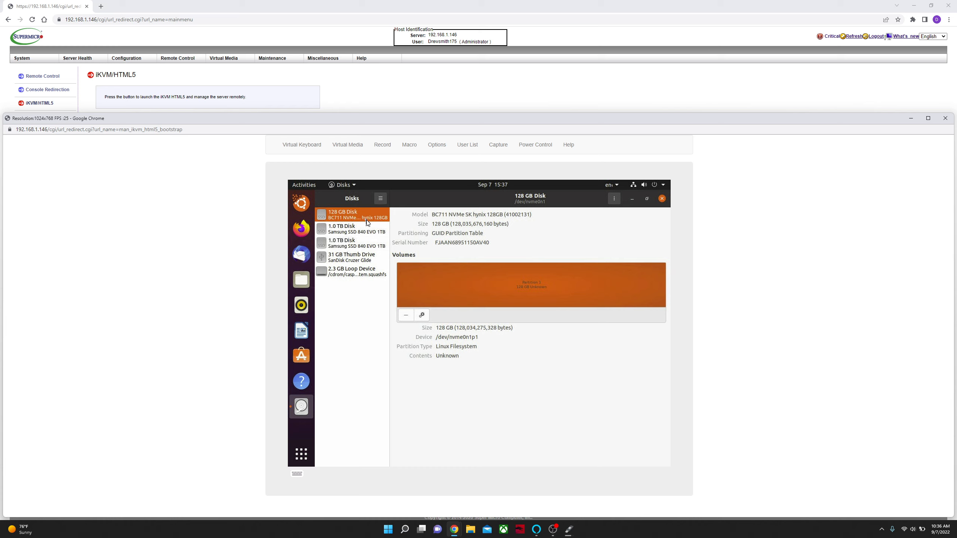
Format partition 1 of the 128 GB NVMe disk with type Other and No Filesystem, leaving the volume name empty.
{"action": "left_click", "coordinate": [422, 316]}
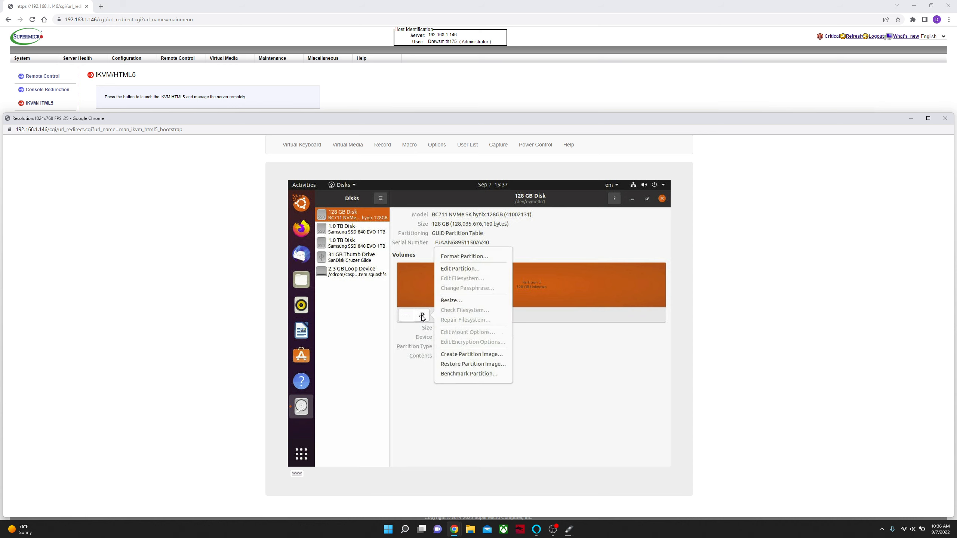
{"action": "left_click", "coordinate": [463, 256]}
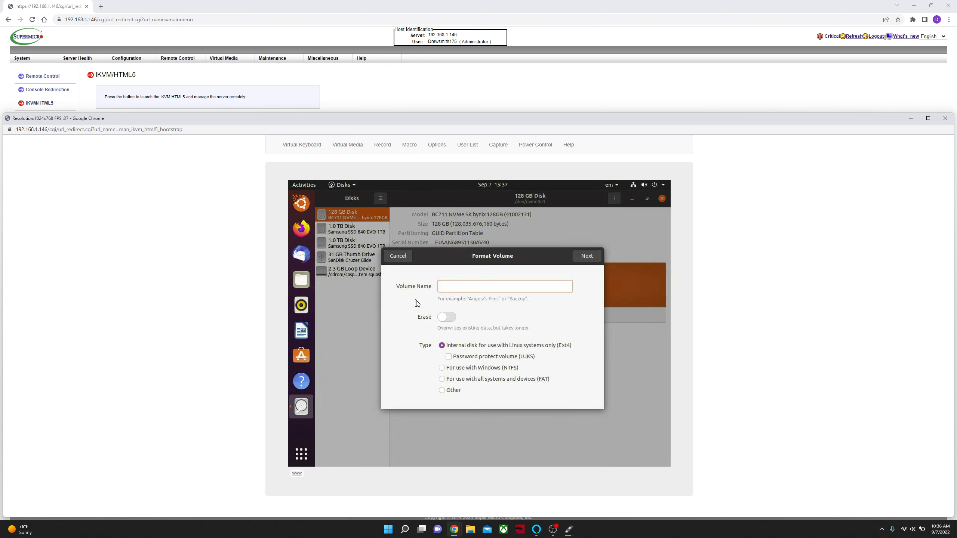
{"action": "left_click", "coordinate": [452, 392]}
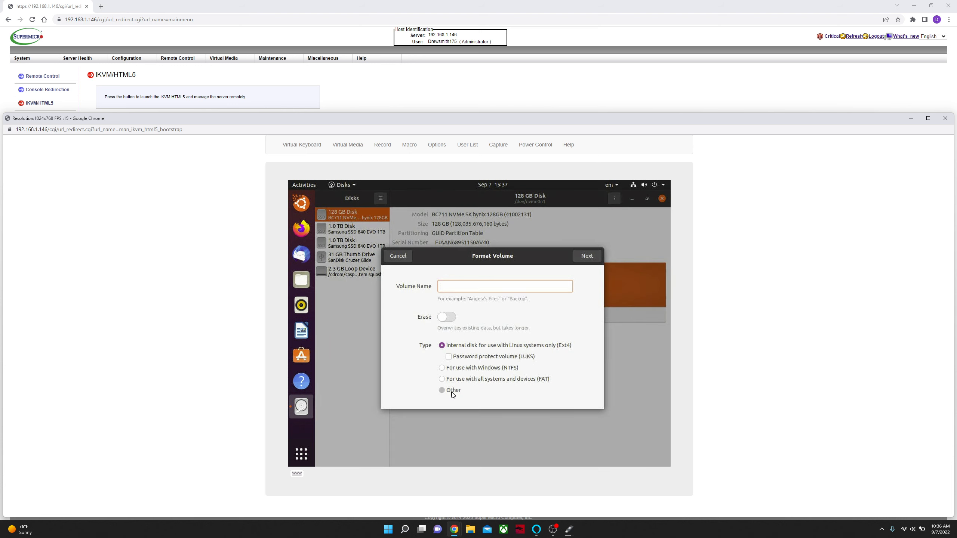
{"action": "left_click", "coordinate": [587, 256]}
{"action": "left_click", "coordinate": [430, 375]}
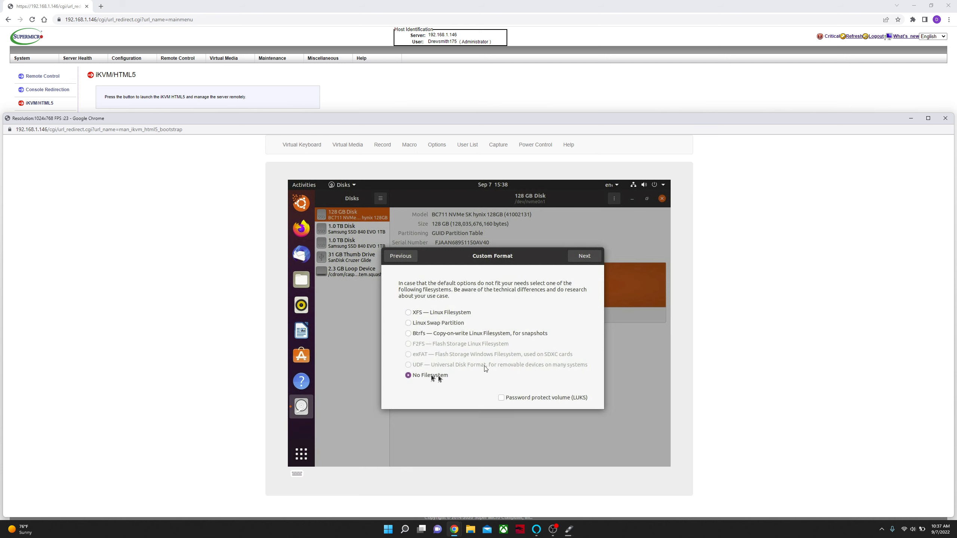
{"action": "left_click", "coordinate": [584, 256]}
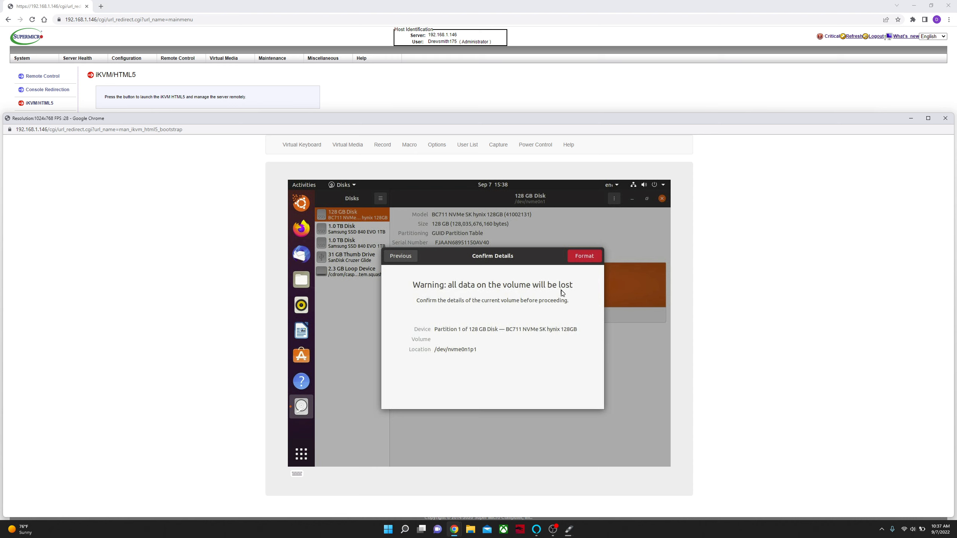
{"action": "left_click", "coordinate": [594, 260]}
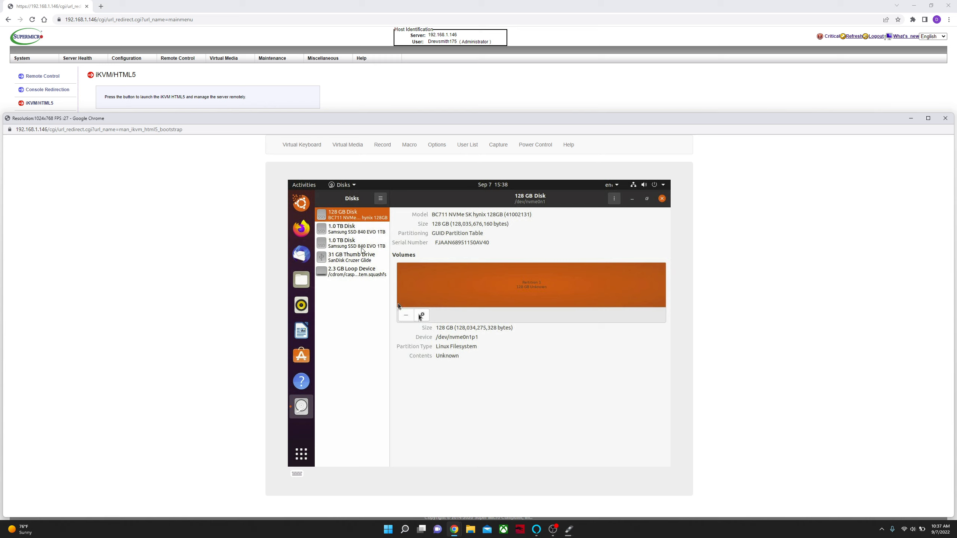
{"action": "left_click", "coordinate": [365, 234]}
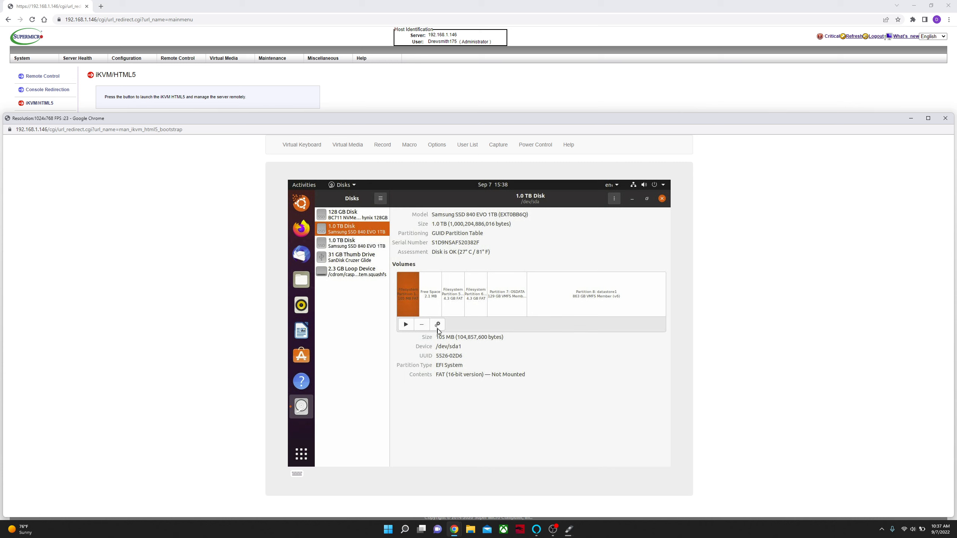
{"action": "left_click", "coordinate": [438, 326]}
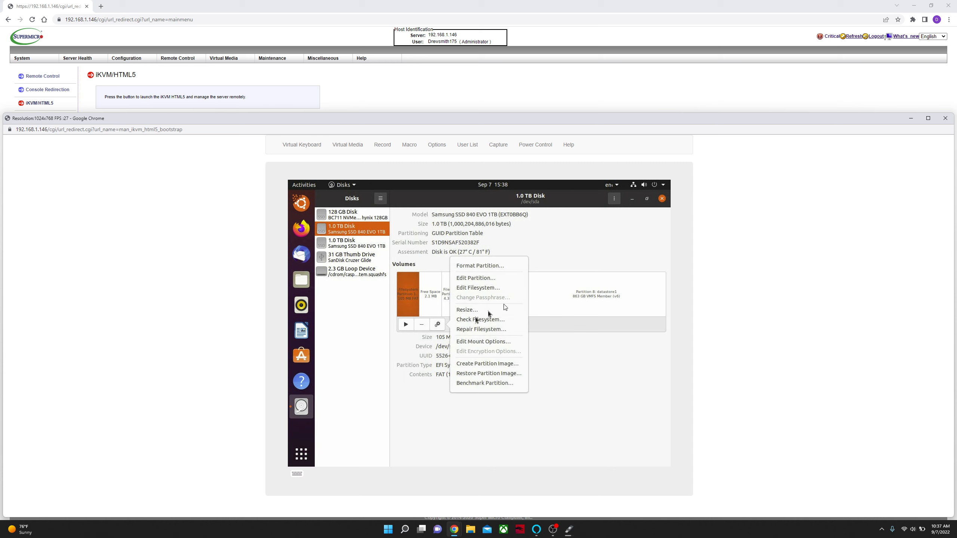
{"action": "left_click", "coordinate": [482, 266]}
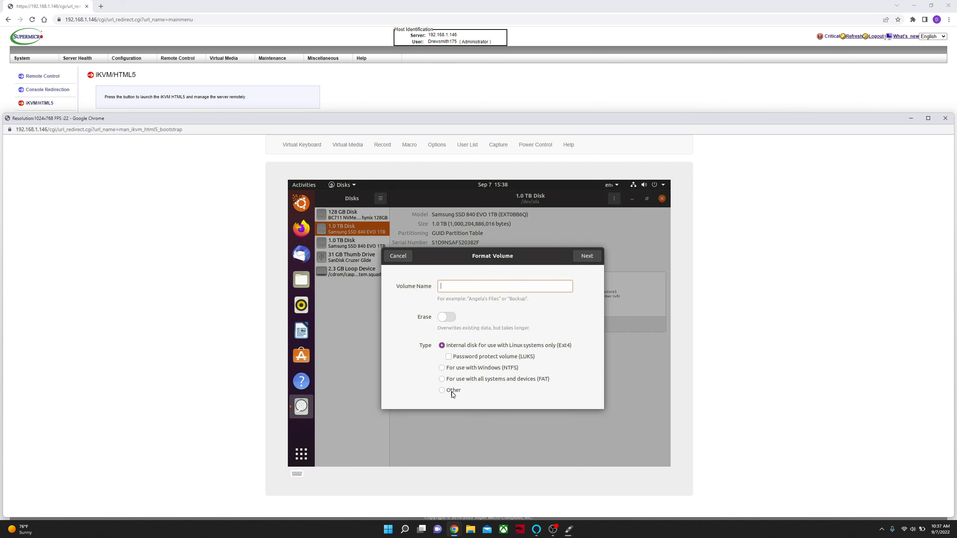
{"action": "left_click", "coordinate": [395, 258]}
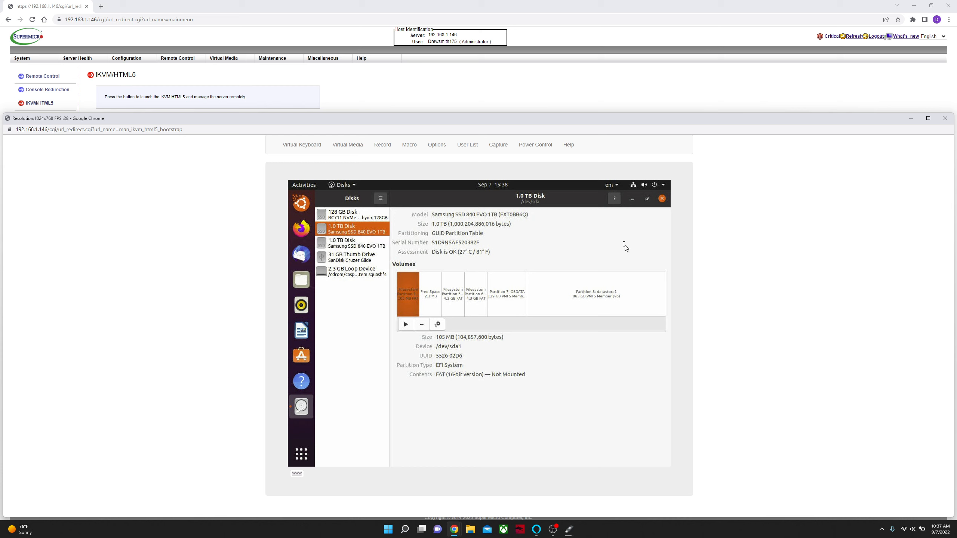
Close the Disks utility and power off the Ubuntu live session.
{"action": "left_click", "coordinate": [662, 198]}
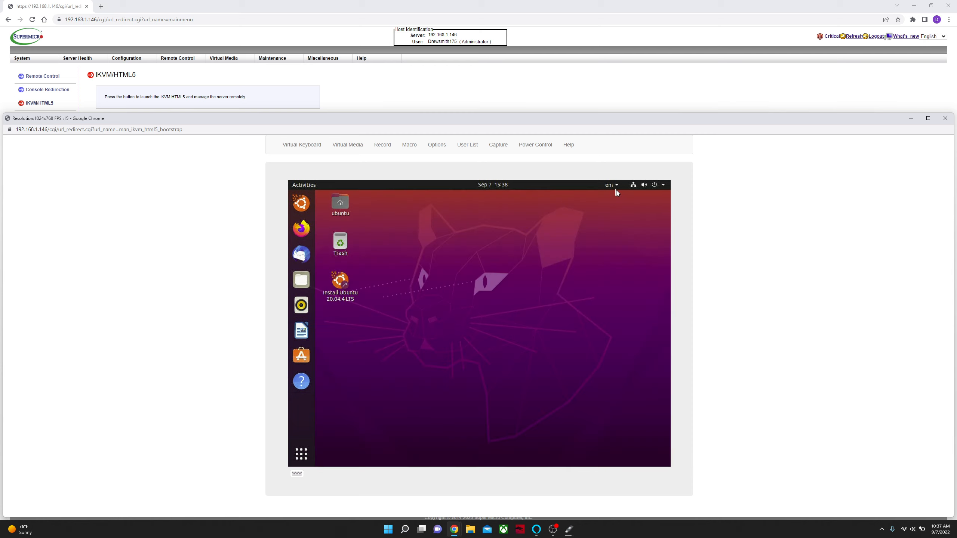
{"action": "left_click", "coordinate": [655, 185]}
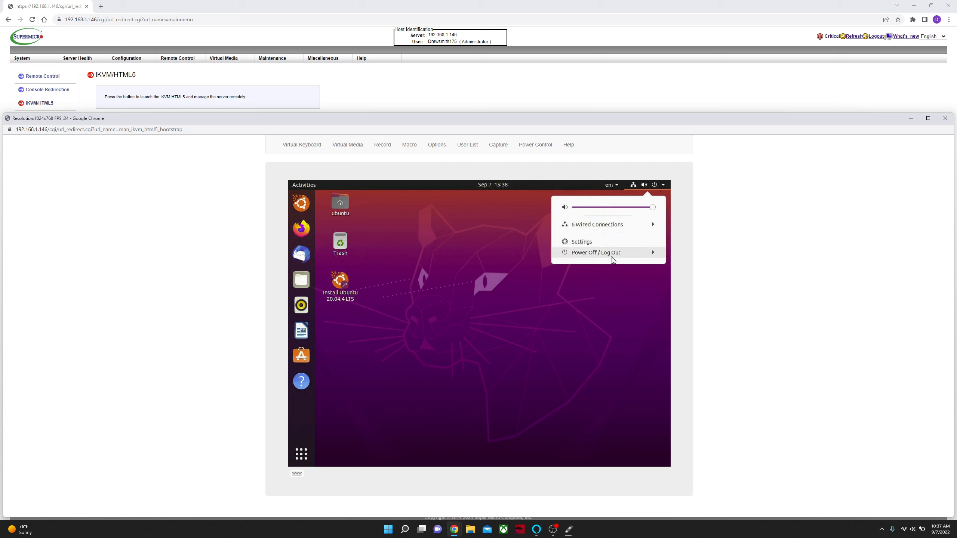
{"action": "left_click", "coordinate": [616, 253]}
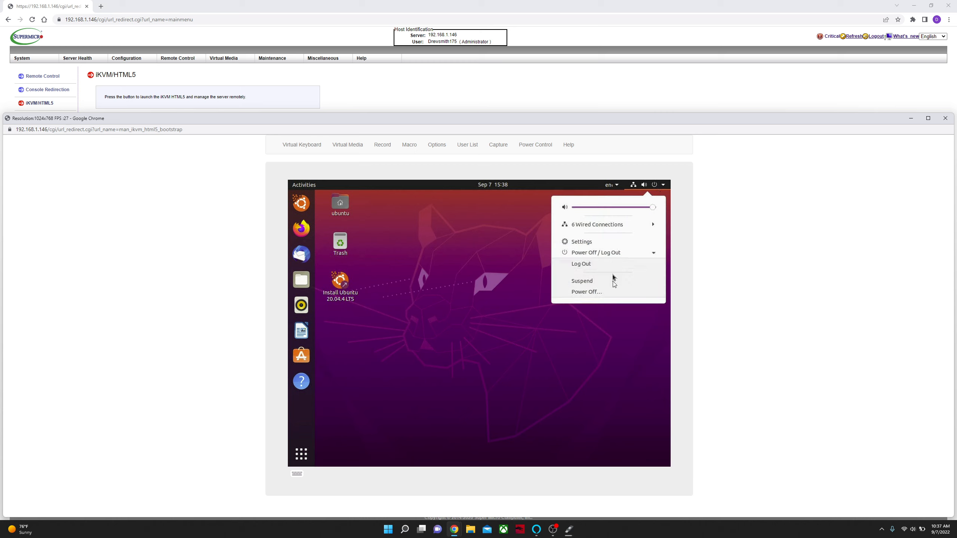
{"action": "left_click", "coordinate": [605, 293]}
{"action": "left_click", "coordinate": [536, 348]}
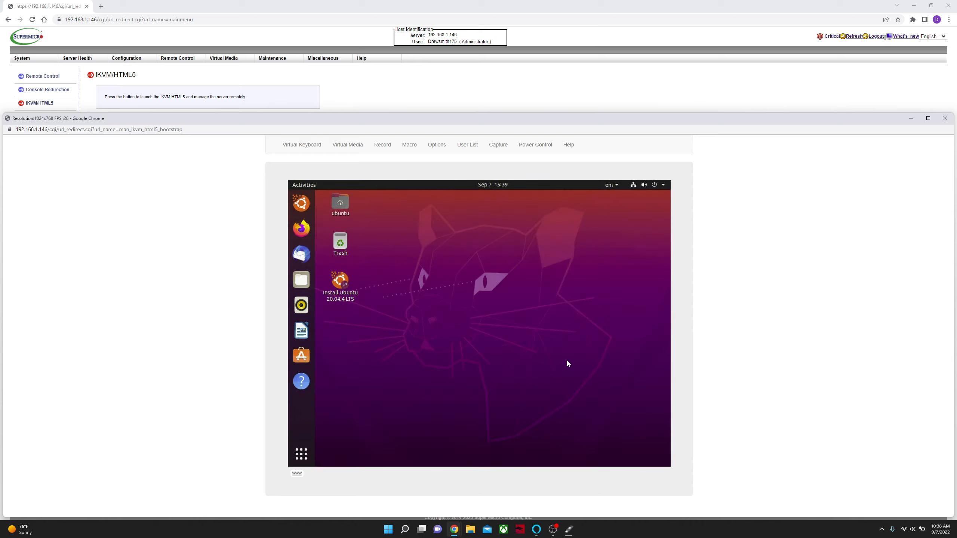